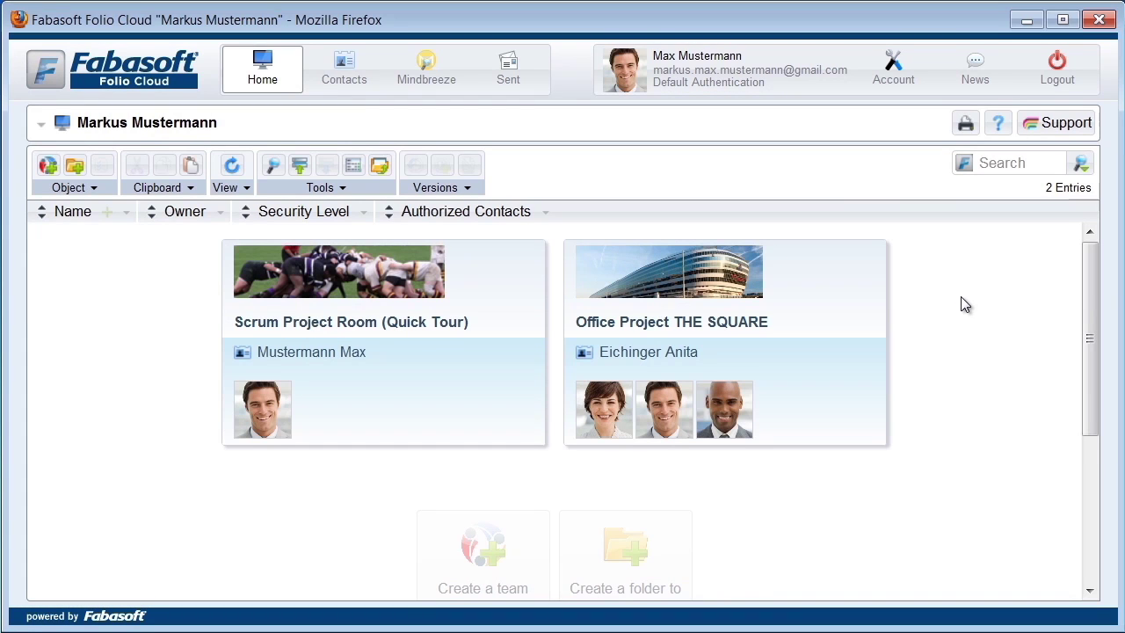
Go to the Account area's Cloud Apps list and scroll down to ID Card.
left_click(894, 78)
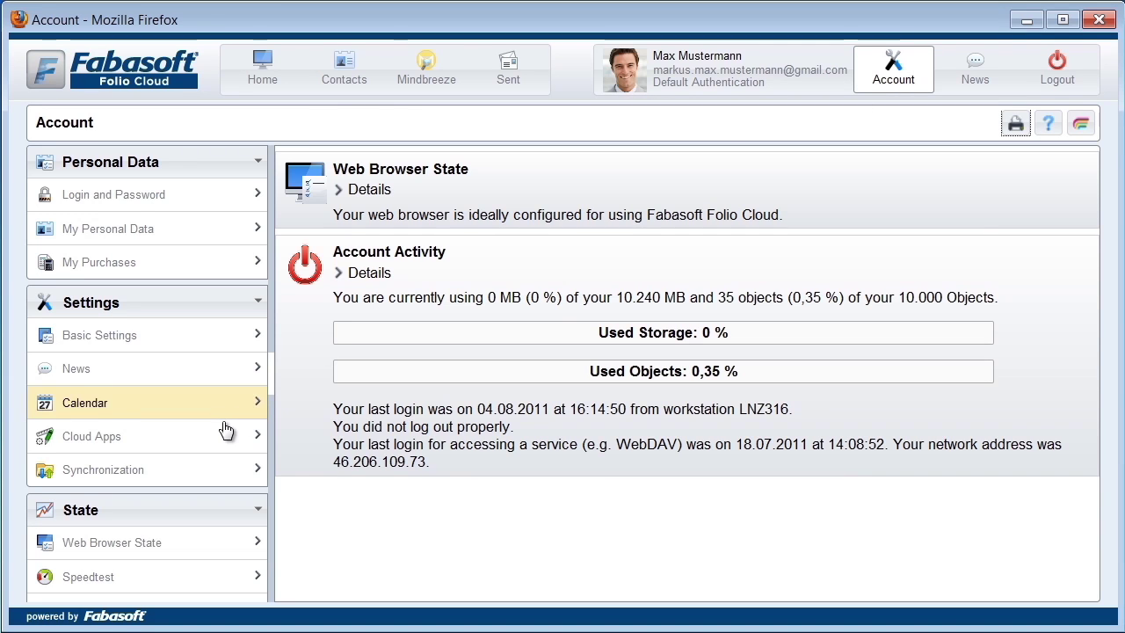
left_click(213, 437)
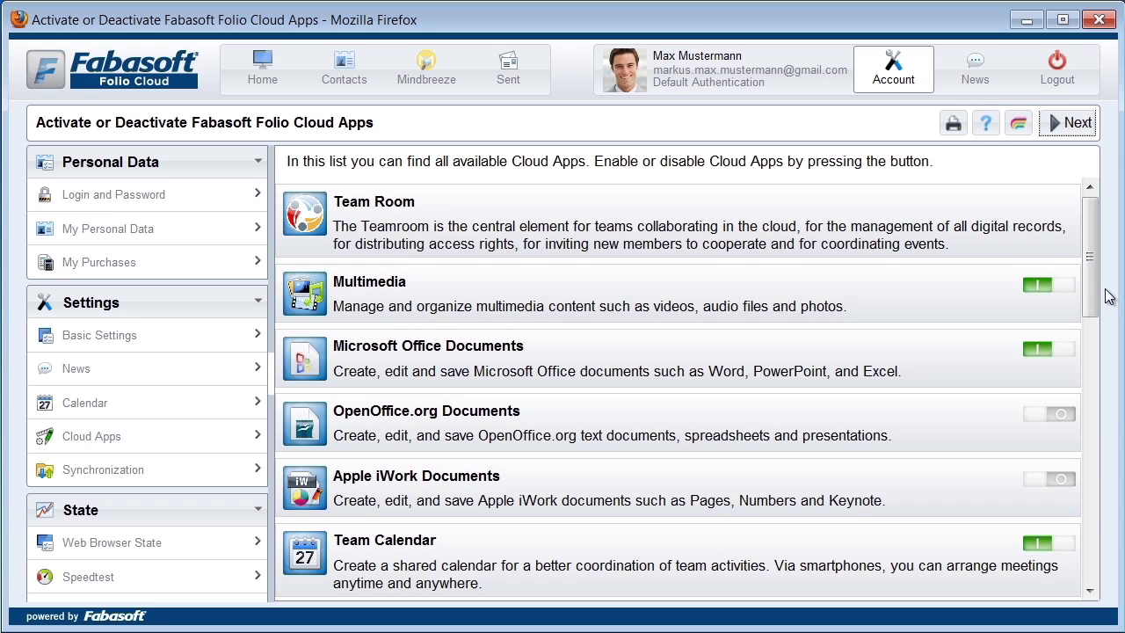
scroll(1092, 347, "down", 10)
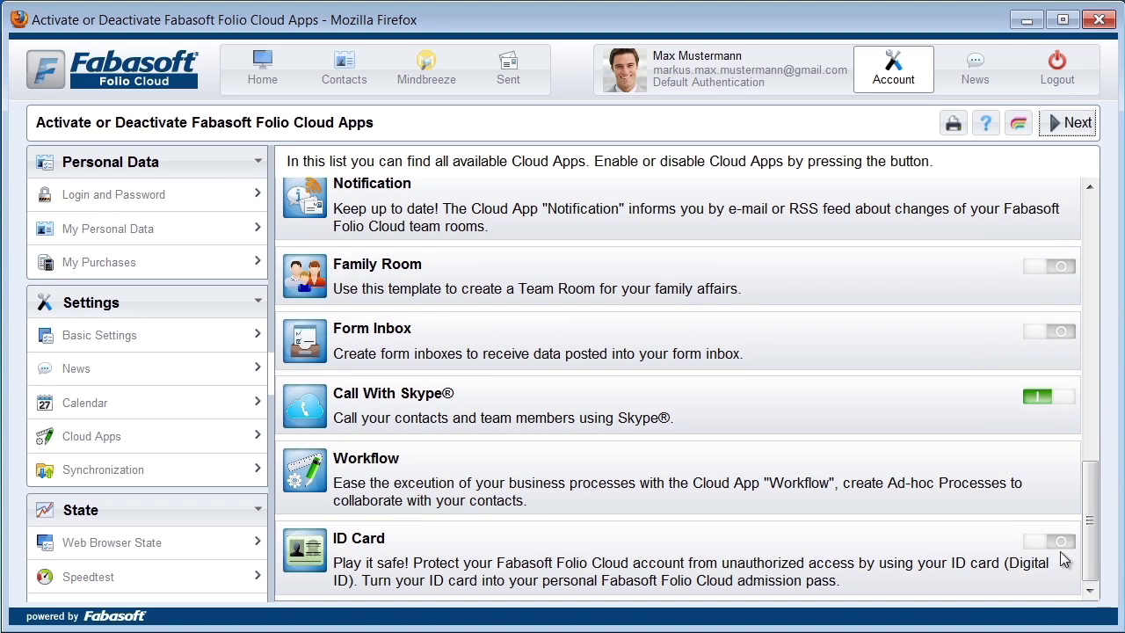
Switch on the ID Card app and pick 'German ID card with applet' as the digital ID type.
left_click(1062, 544)
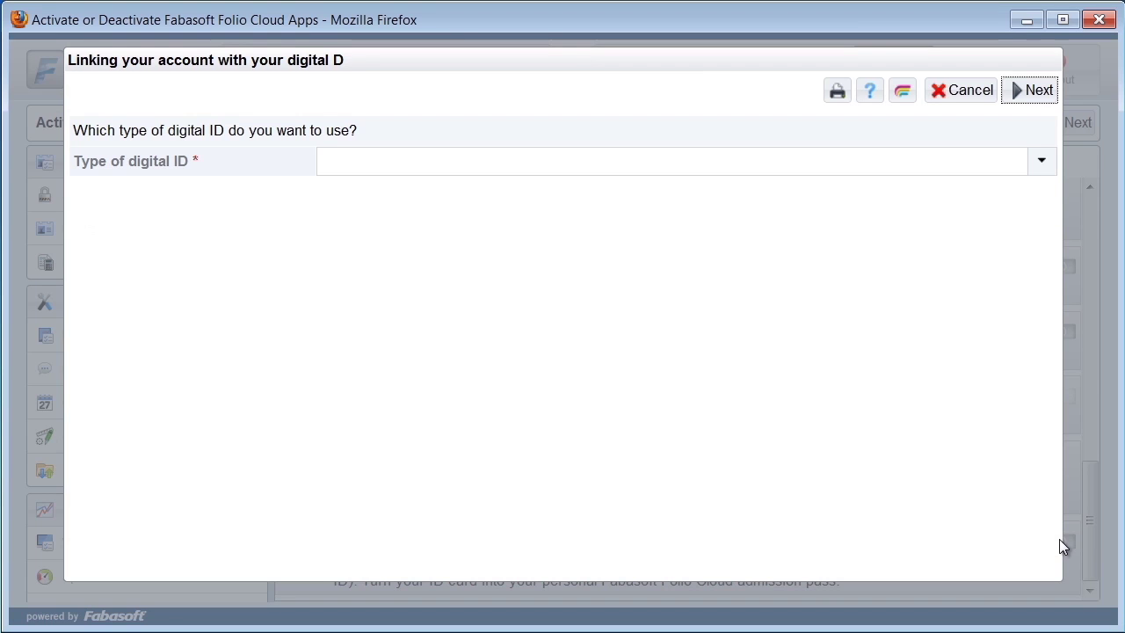
left_click(1042, 167)
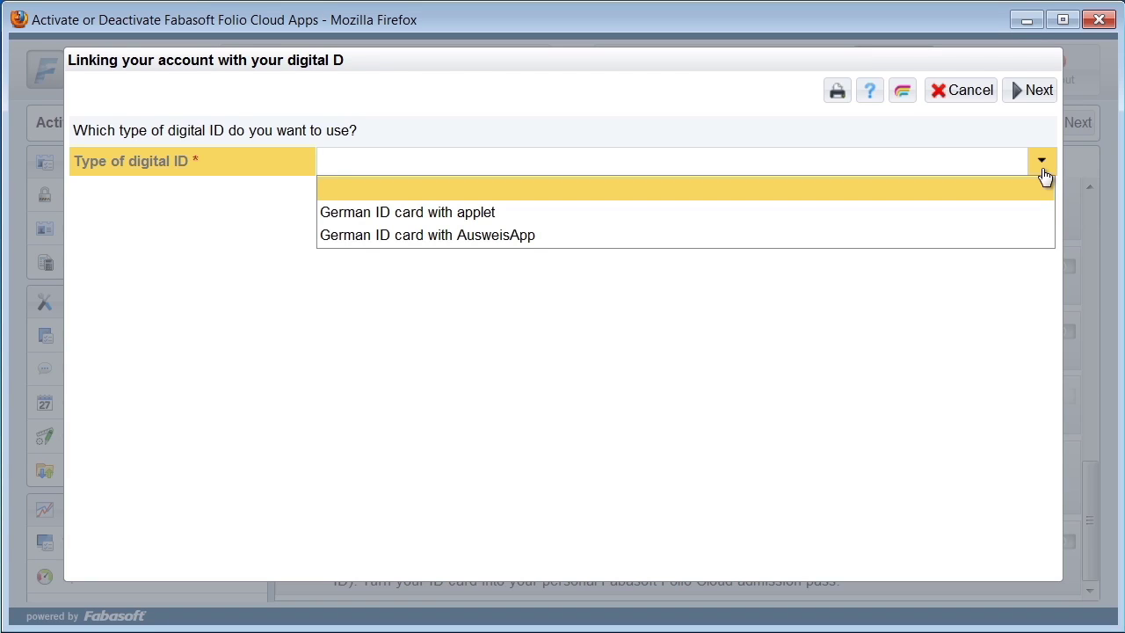
left_click(1008, 220)
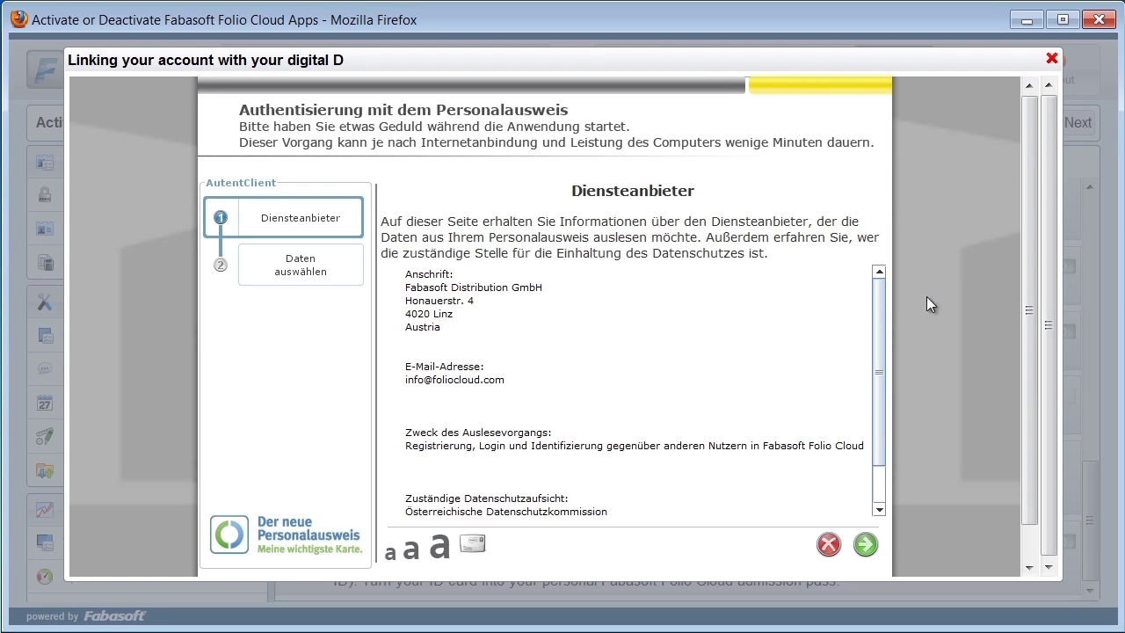
left_click(866, 545)
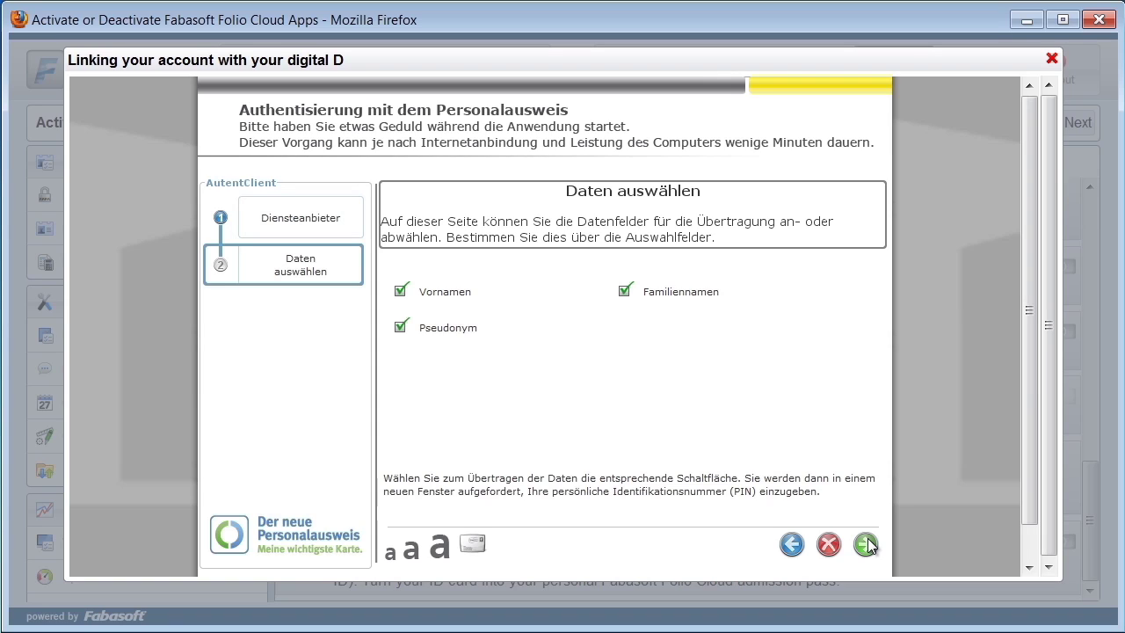
left_click(867, 545)
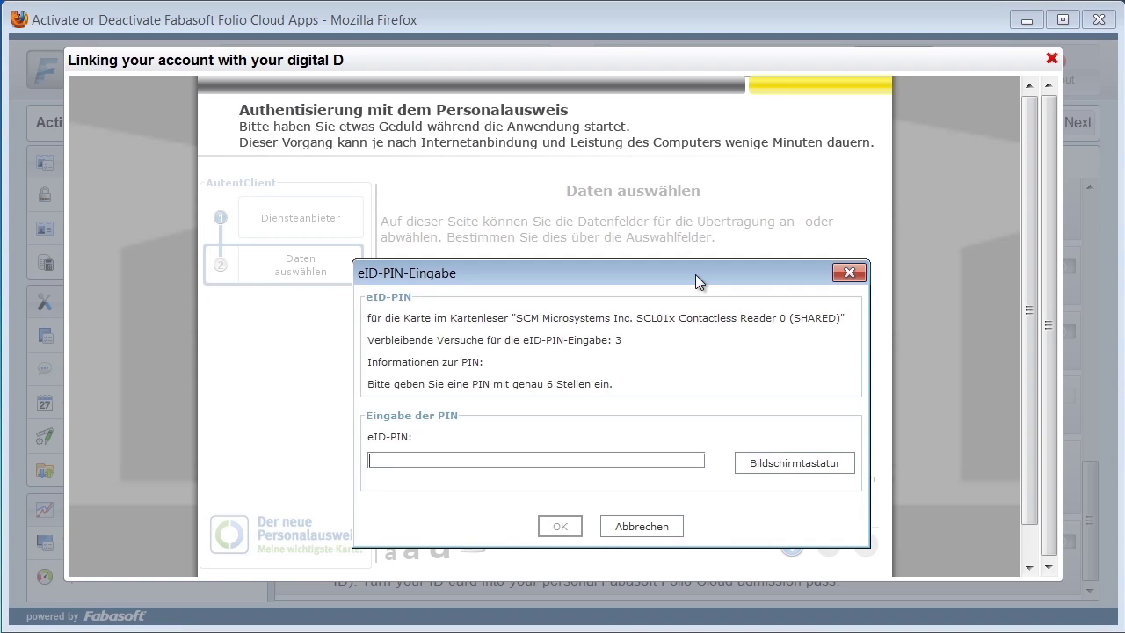
left_click(543, 528)
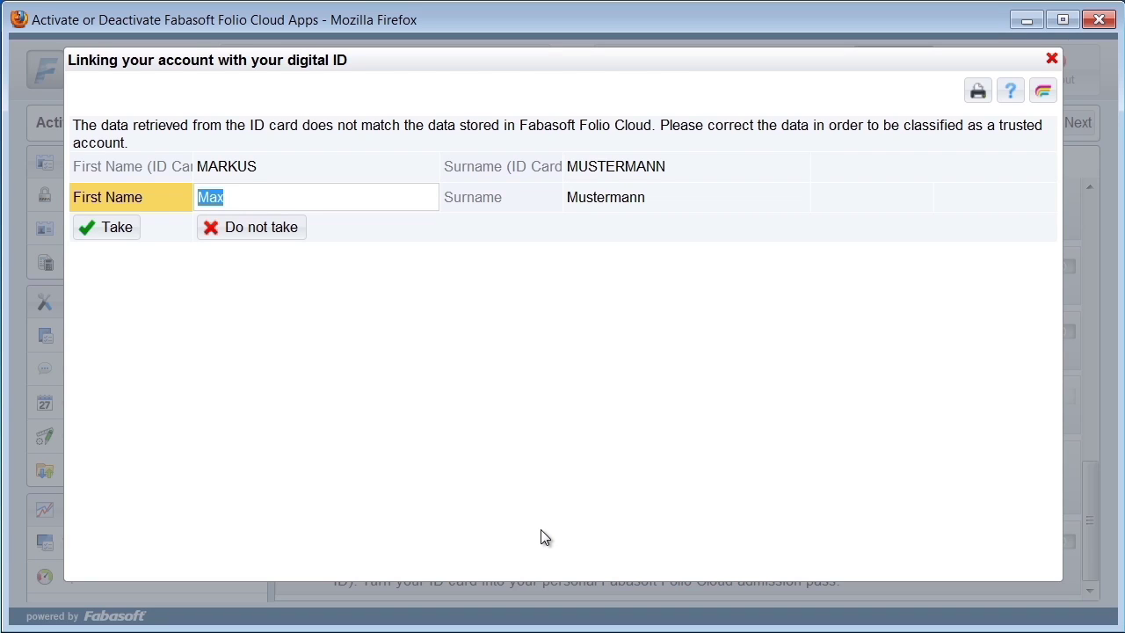
Change the account's first name to Markus and finish pairing with the ID card.
type("Markus")
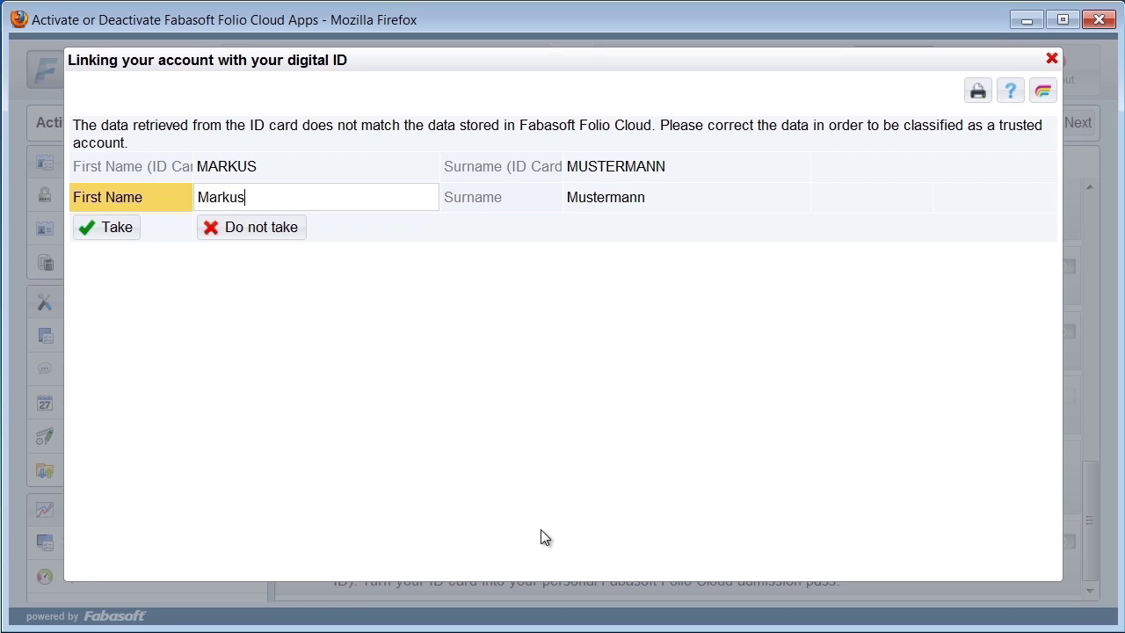
left_click(124, 229)
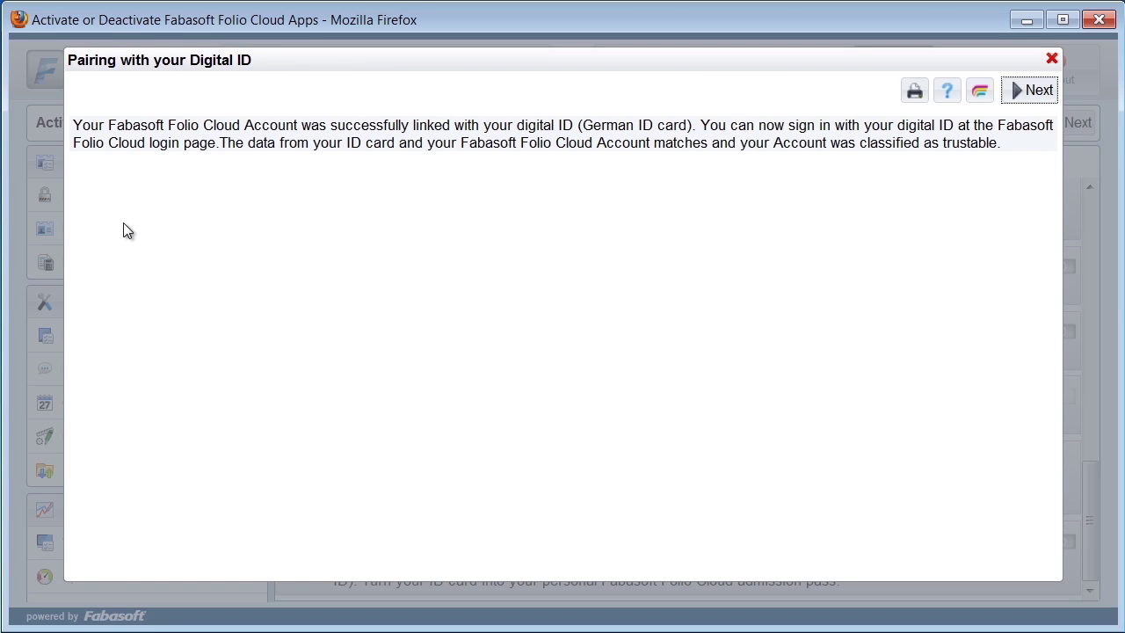
left_click(1030, 102)
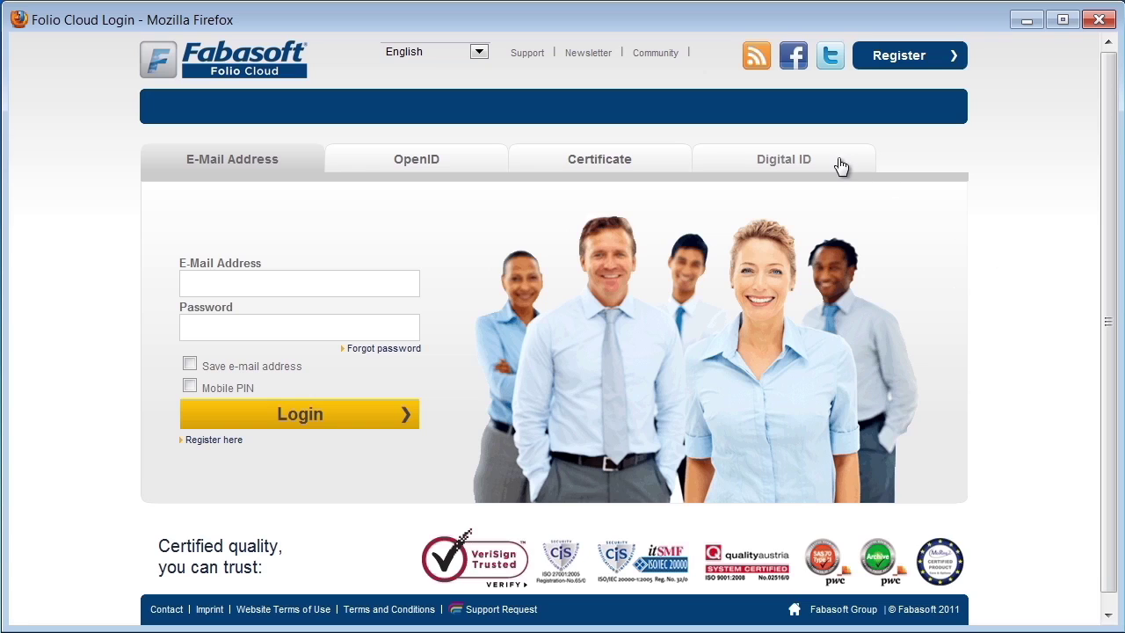
Start a Digital ID login using 'Deutscher Personalausweis mit Applet'.
left_click(840, 166)
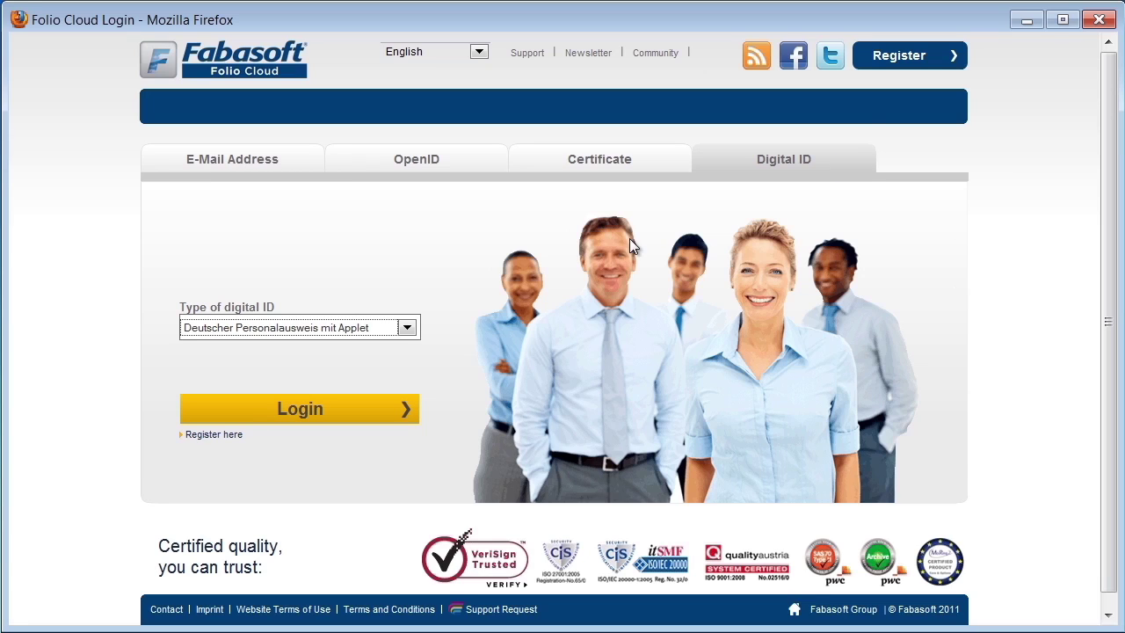
left_click(407, 329)
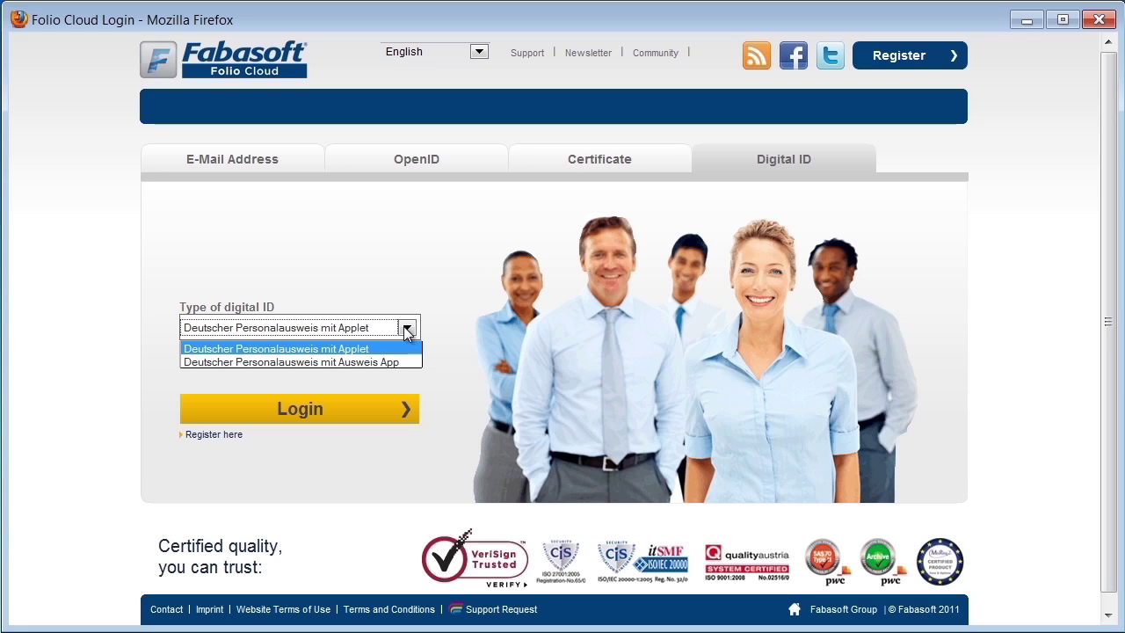
left_click(407, 331)
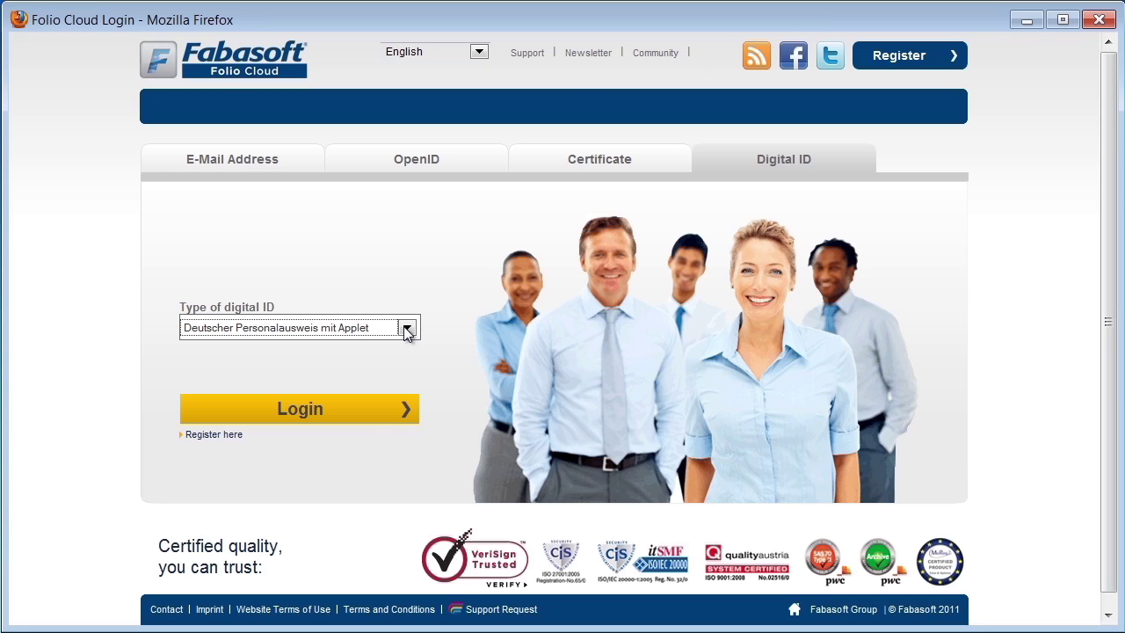
left_click(371, 415)
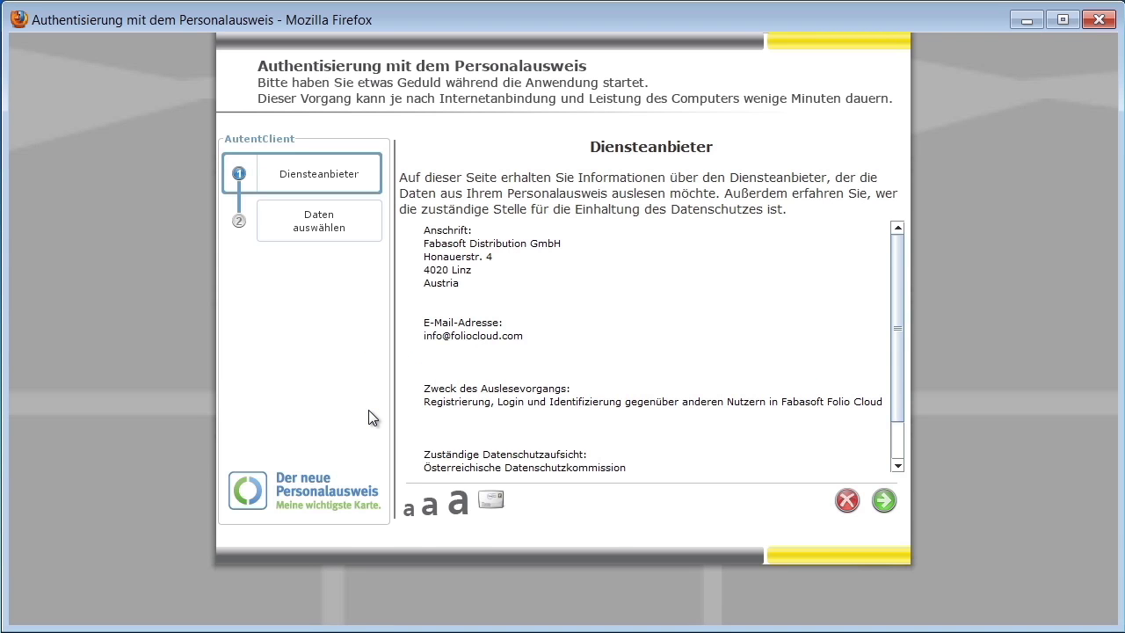
left_click(877, 508)
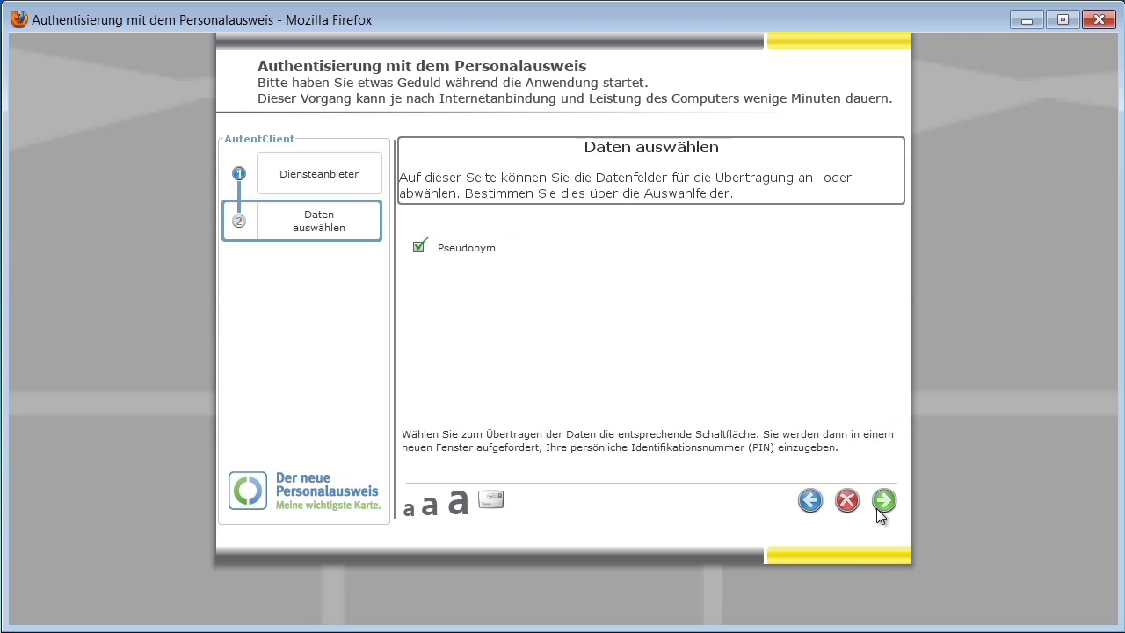
left_click(884, 501)
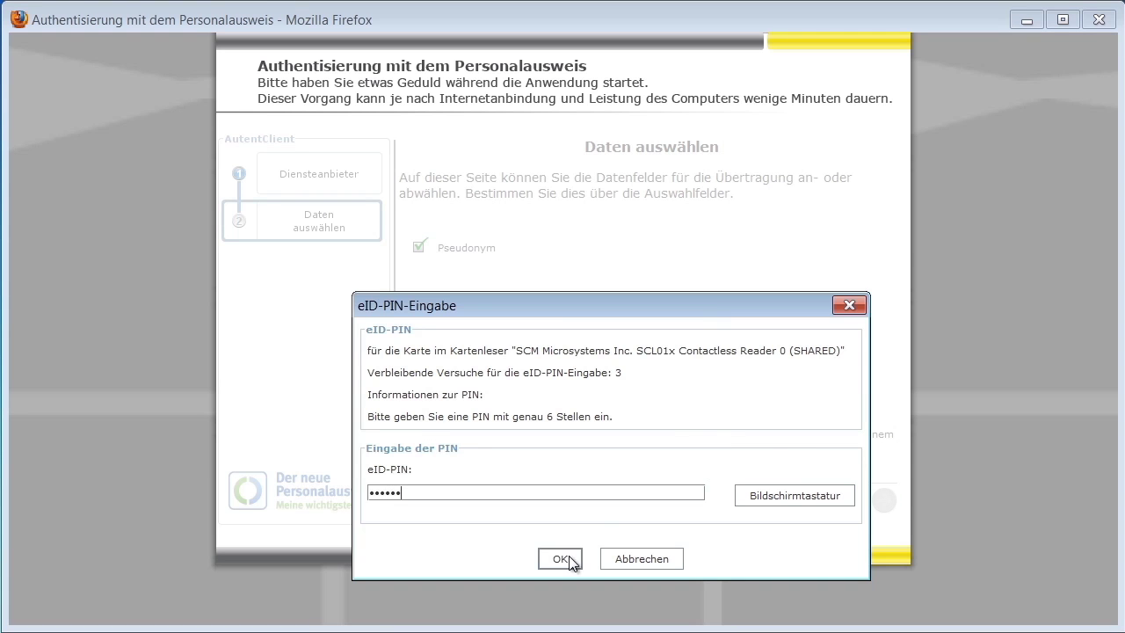
left_click(571, 557)
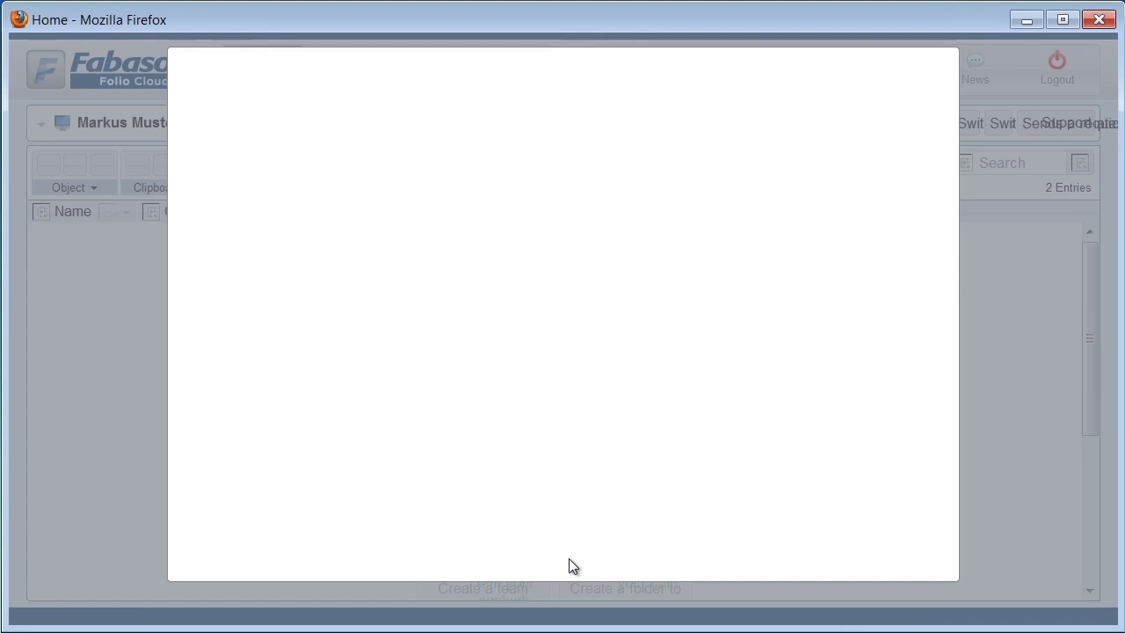
Dismiss the welcome message and give Scrum Project Room (Quick Tour) the Digital ID security level.
left_click(920, 95)
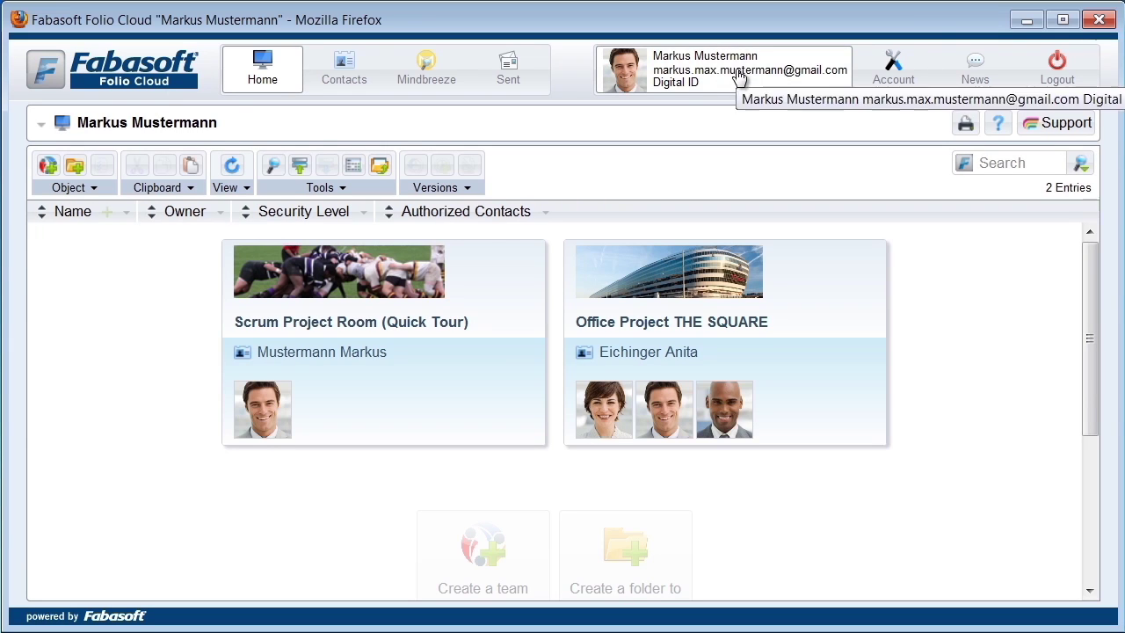
right_click(452, 297)
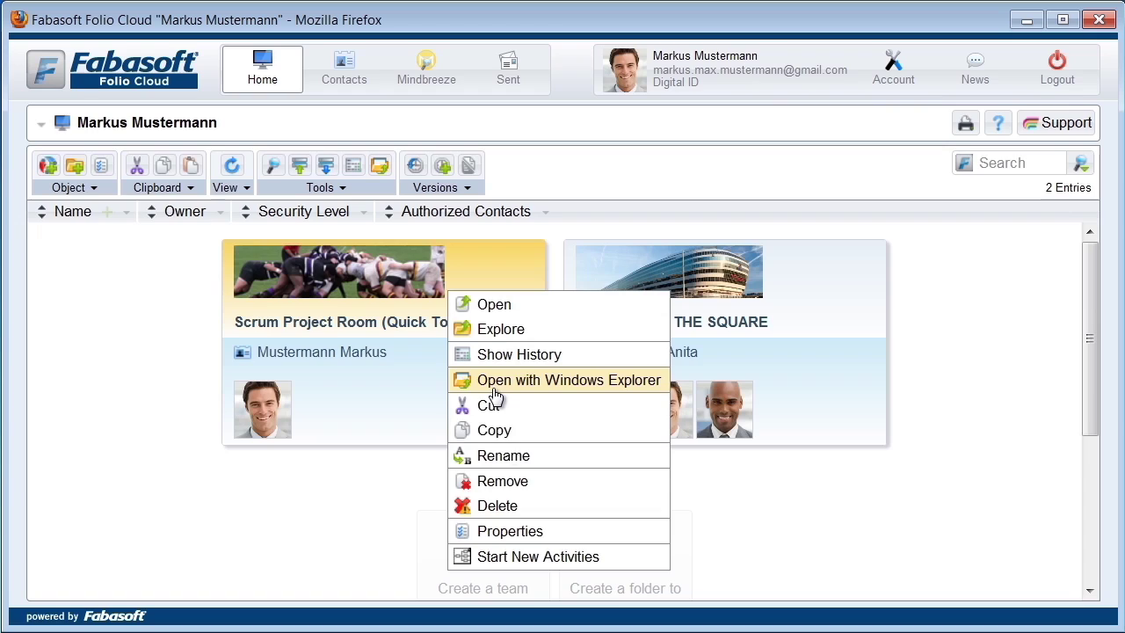
left_click(509, 532)
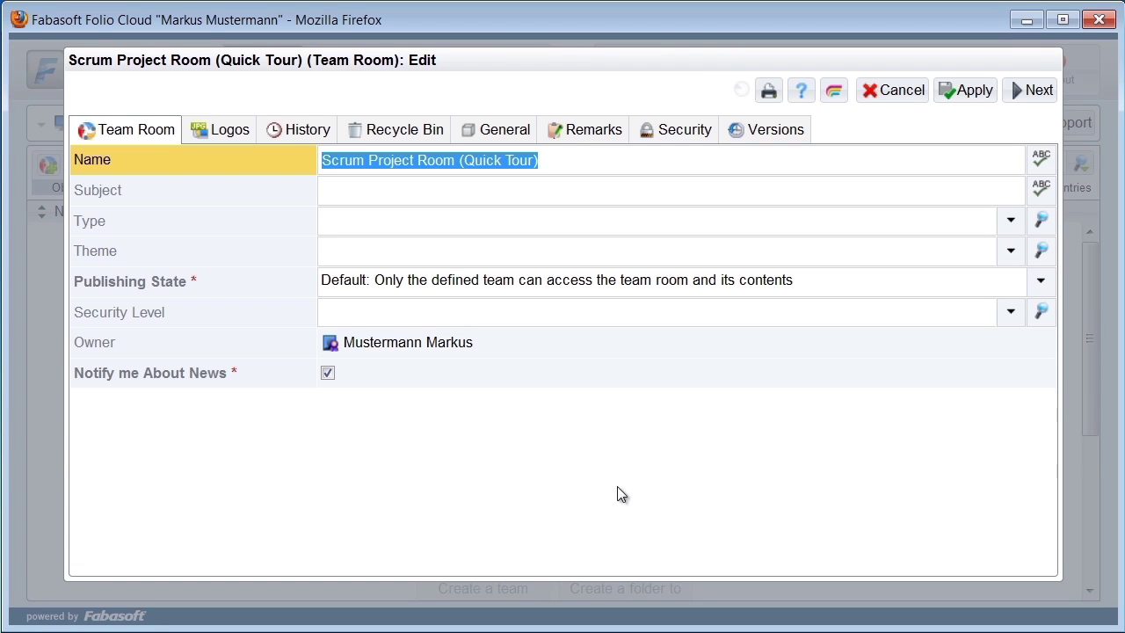
left_click(1011, 311)
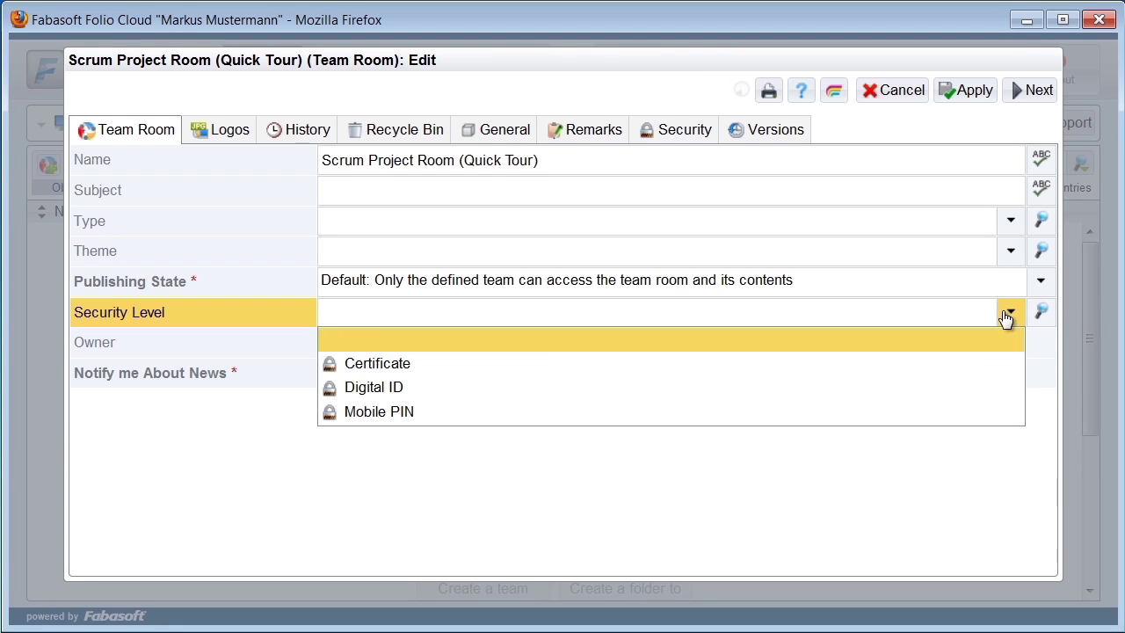
left_click(955, 387)
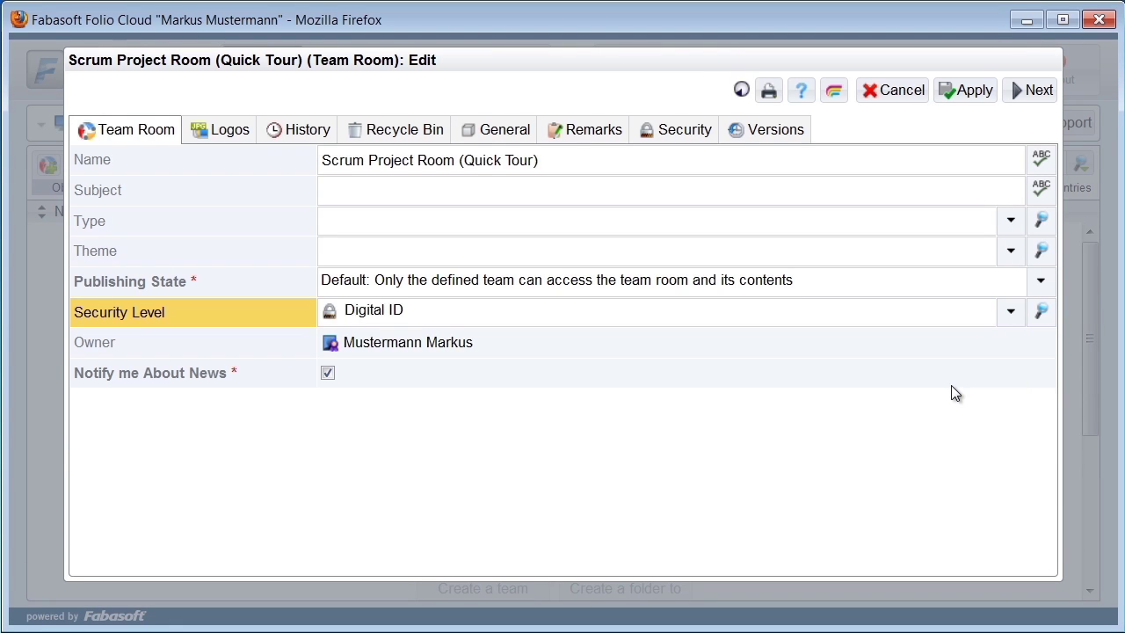
left_click(1038, 90)
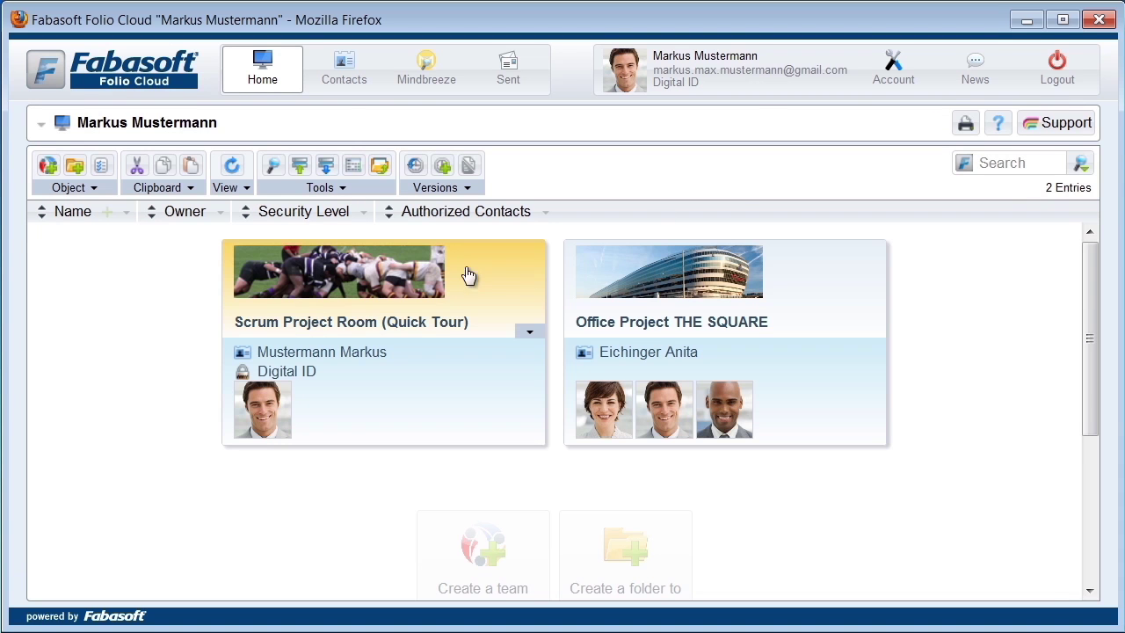